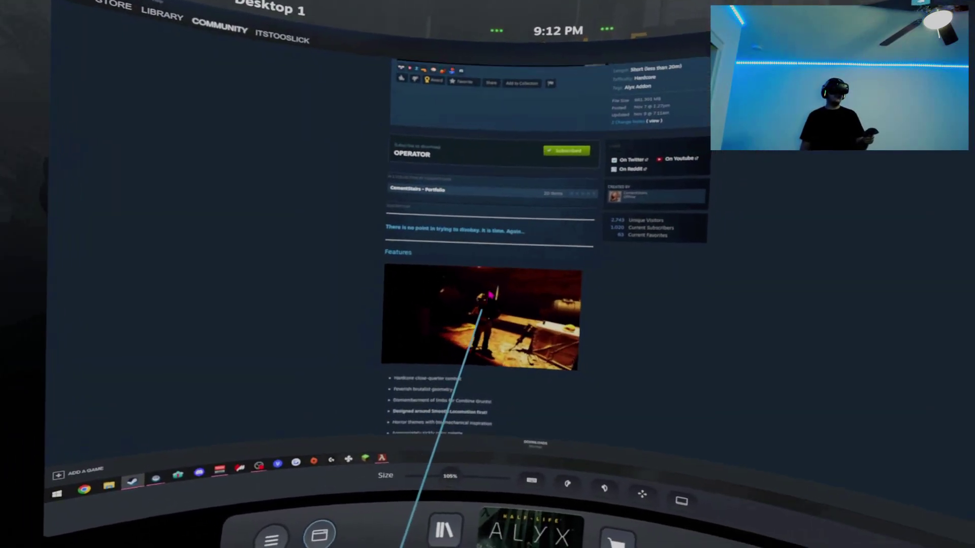
scroll(491, 294, "up", 5)
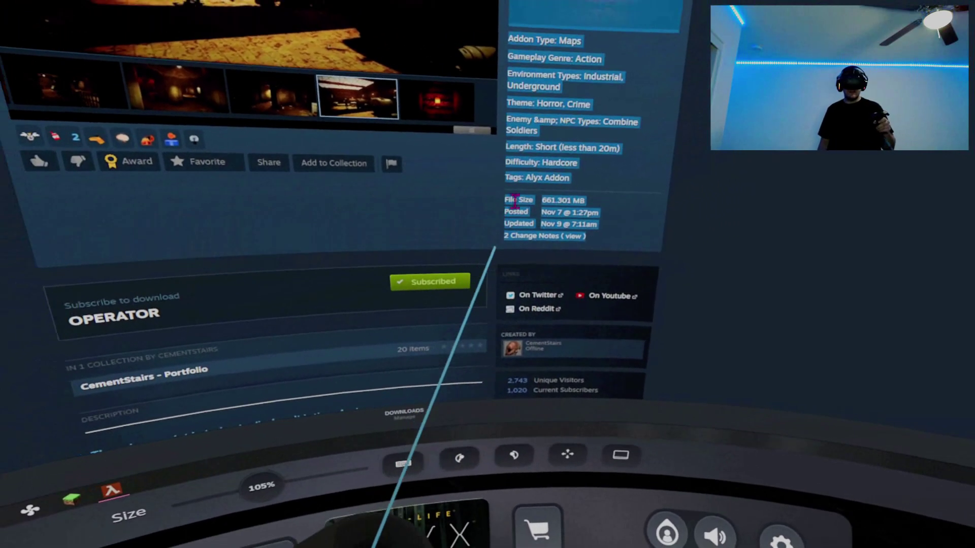
left_click_drag(537, 230, 578, 243)
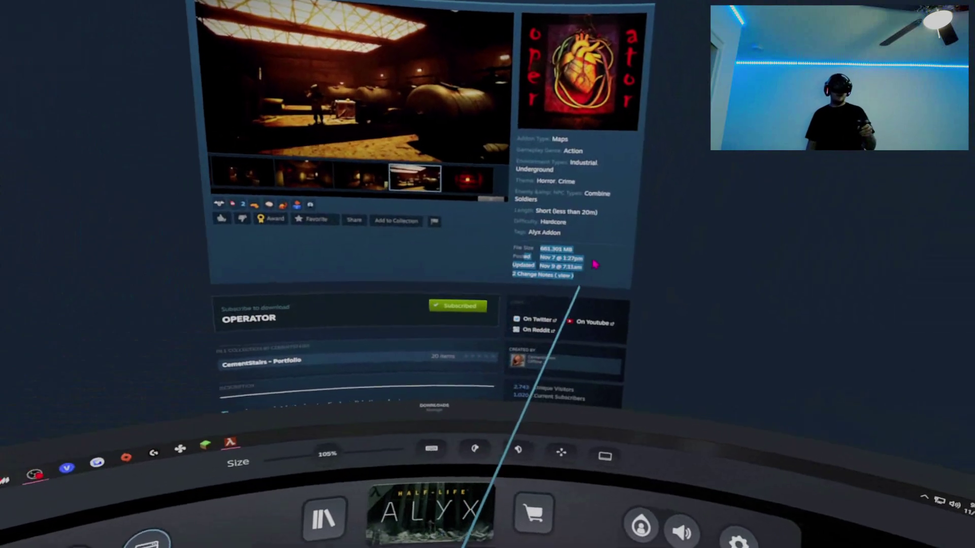
left_click(547, 206)
left_click_drag(583, 223, 533, 243)
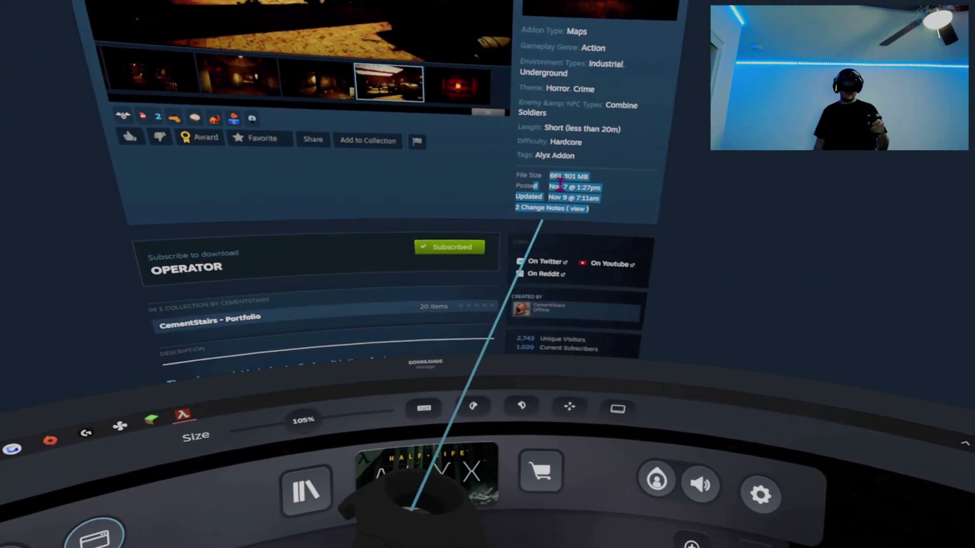
left_click(566, 213)
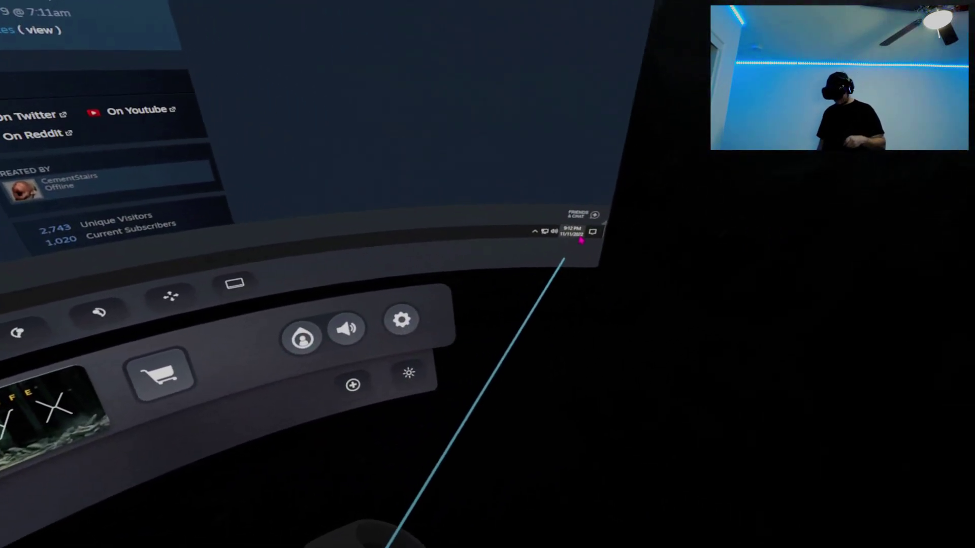
left_click(570, 220)
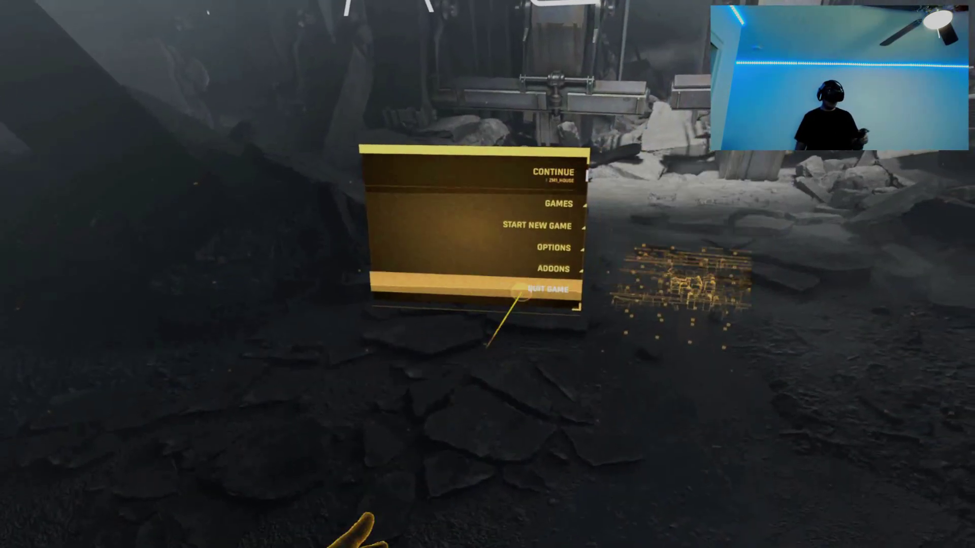
Step: Start a new game on the Operator addon map and confirm with OK
left_click(518, 336)
left_click(501, 246)
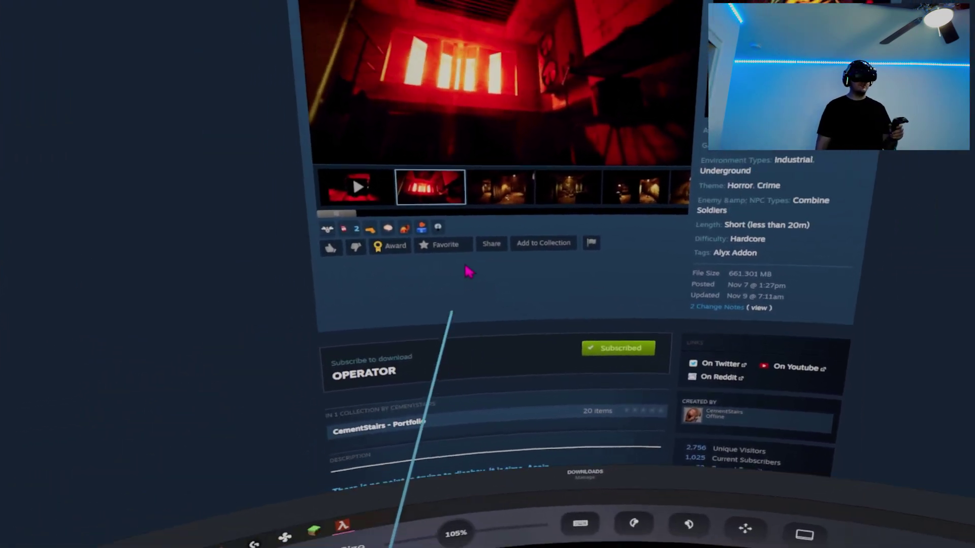
Step: Give the Operator map the 1,200-point Fancy Pants award, leaving 126,200 points
left_click(584, 233)
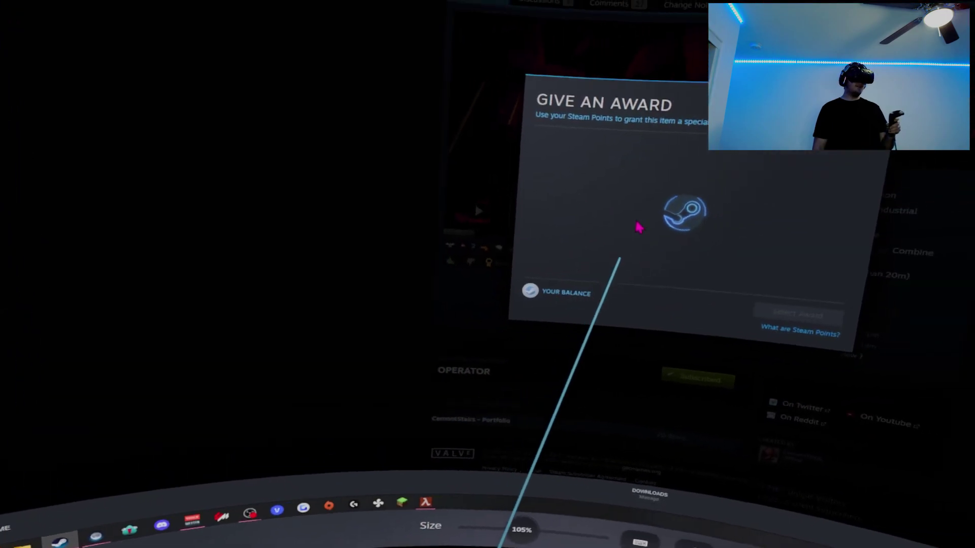
left_click(594, 187)
left_click(648, 255)
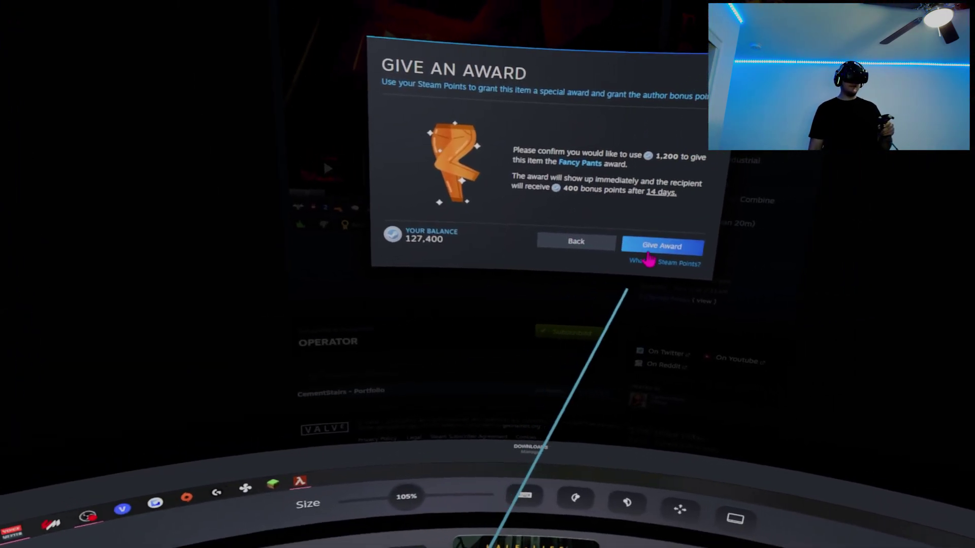
left_click(649, 252)
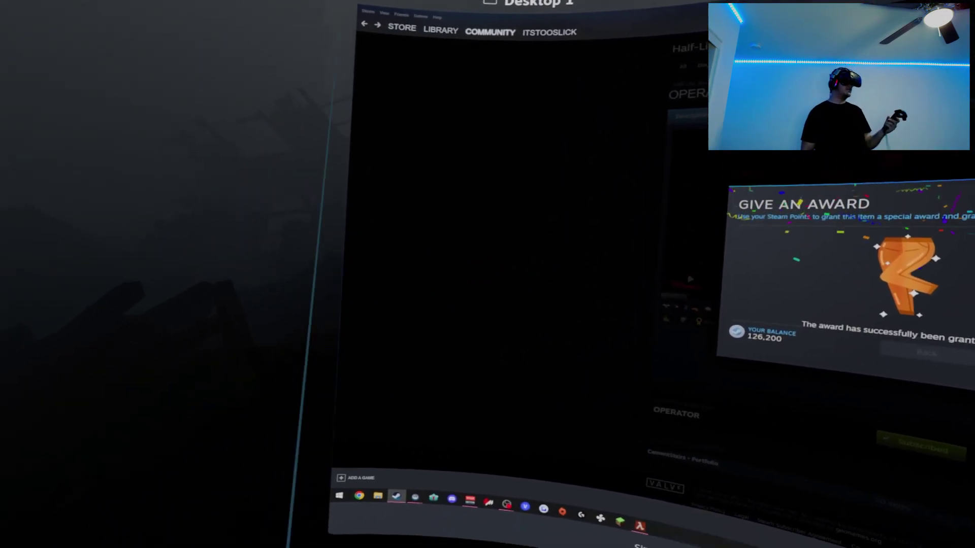